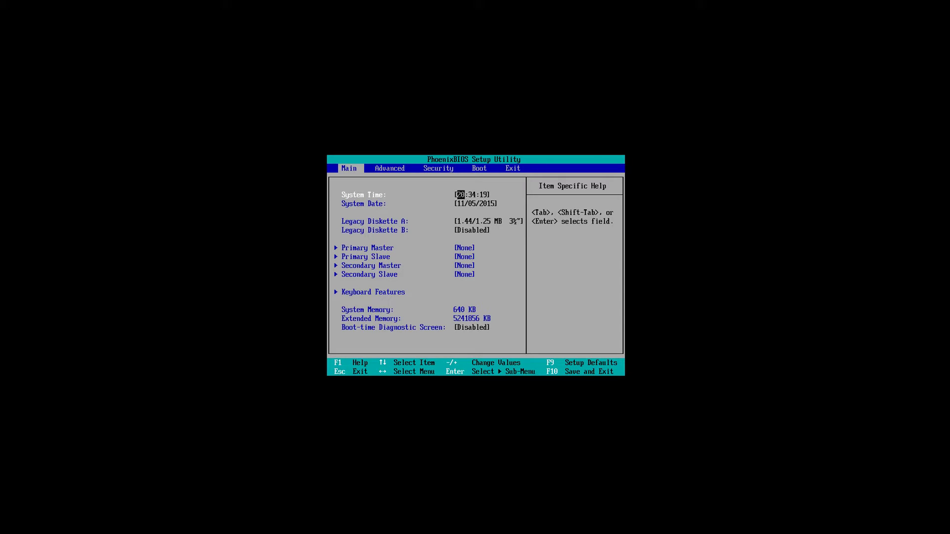
On the Boot page, move CD-ROM Drive to the top, above Removable Devices and Hard Drive
{"action": "key", "text": "Right"}
{"action": "key", "text": "Right"}
{"action": "key", "text": "Right"}
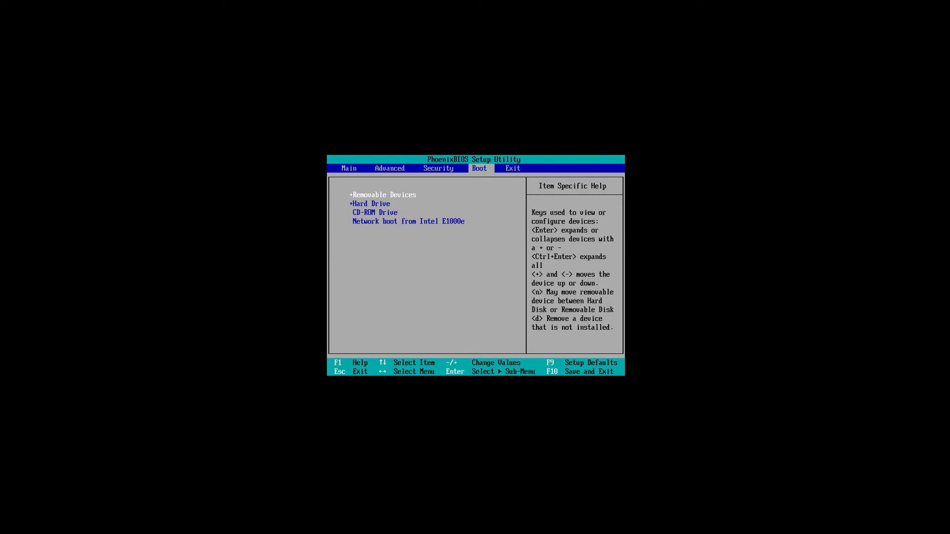
{"action": "key", "text": "Down"}
{"action": "key", "text": "Down"}
{"action": "key", "text": "Down"}
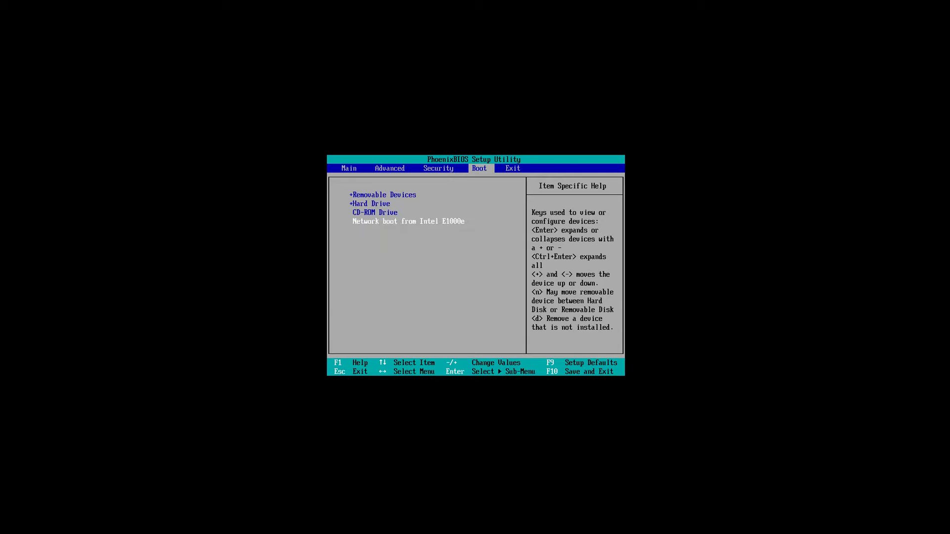
{"action": "key", "text": "Up"}
{"action": "key", "text": "Up"}
{"action": "key", "text": "Up"}
{"action": "key", "text": "Down"}
{"action": "key", "text": "Down"}
{"action": "key", "text": "plus"}
{"action": "key", "text": "plus"}
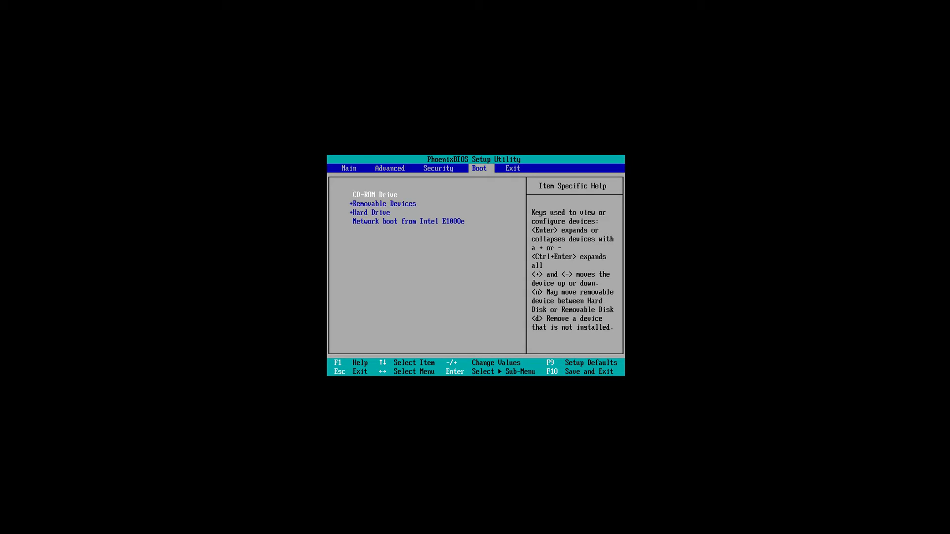
Choose Exit Saving Changes from the BIOS Exit menu
{"action": "key", "text": "Right"}
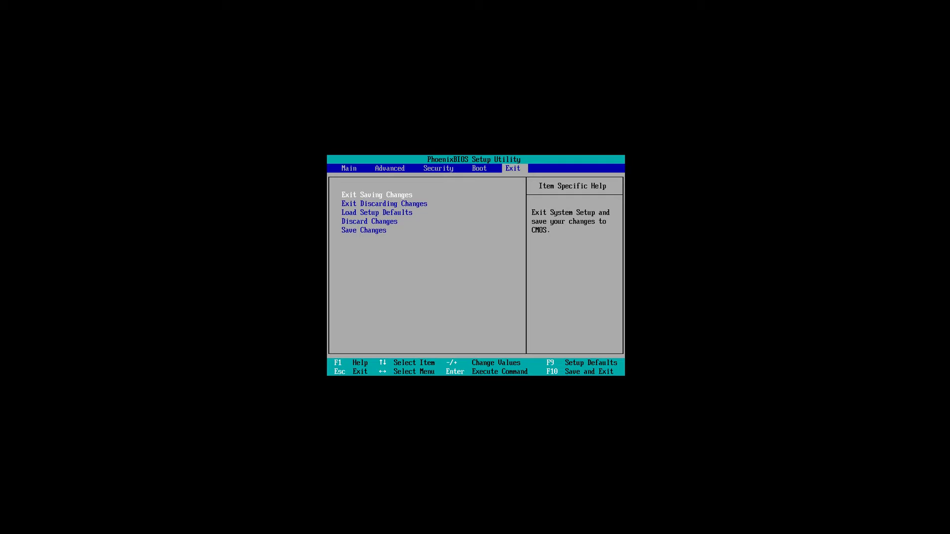
{"action": "key", "text": "Return"}
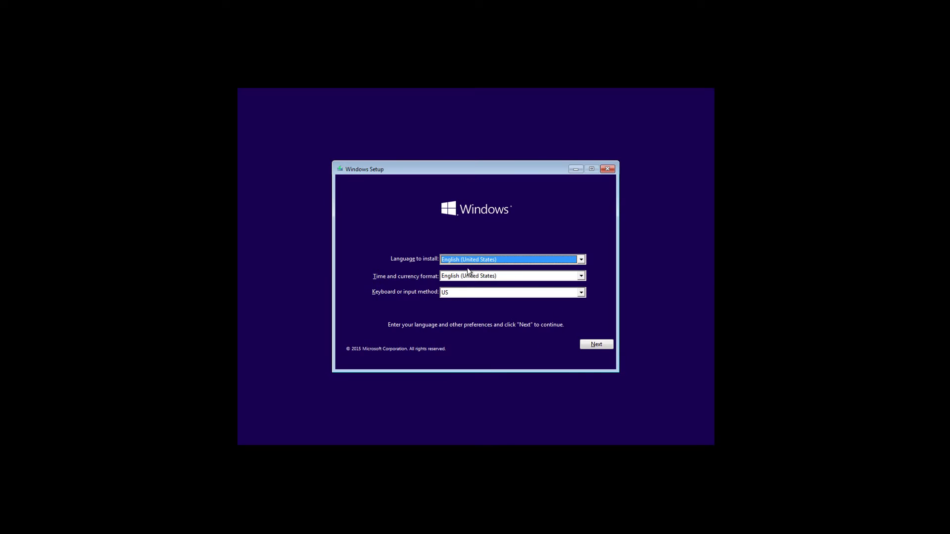
Keep English (United States) language, time format and US keyboard, and proceed
{"action": "left_click", "coordinate": [597, 345]}
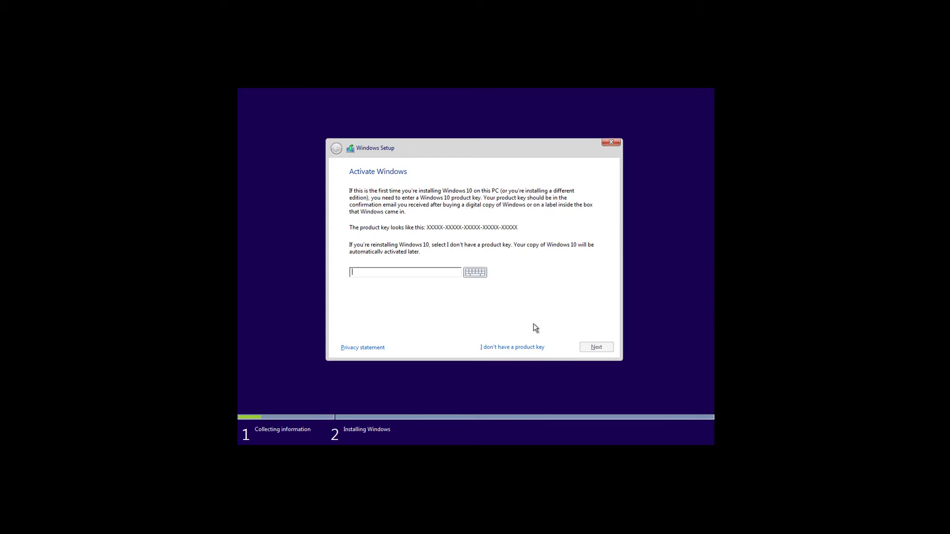
Skip activation by choosing 'I don't have a product key'
{"action": "left_click", "coordinate": [514, 348]}
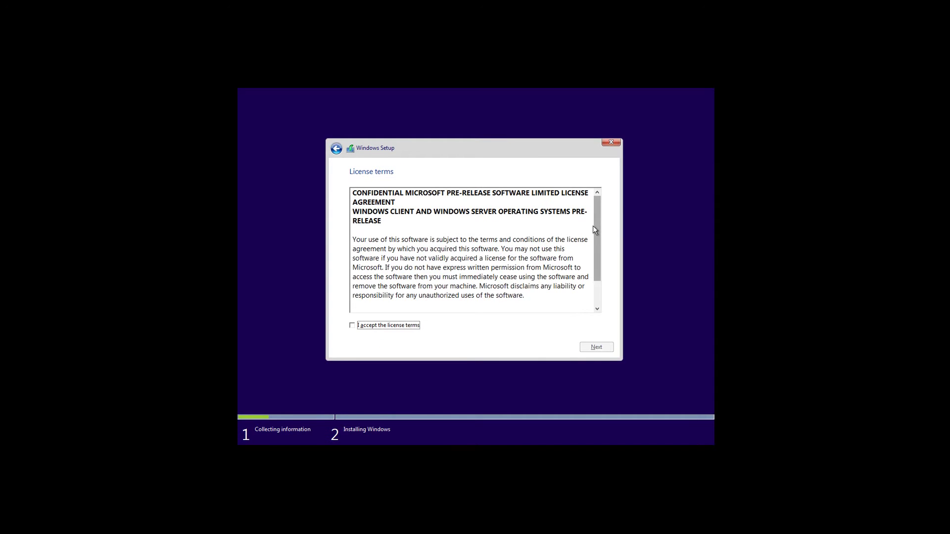
Scroll the license text, tick 'I accept the license terms' and go on
{"action": "left_click", "coordinate": [594, 232]}
{"action": "mouse_move", "coordinate": [593, 234]}
{"action": "left_mouse_down"}
{"action": "mouse_move", "coordinate": [598, 259]}
{"action": "mouse_move", "coordinate": [600, 233]}
{"action": "left_mouse_up"}
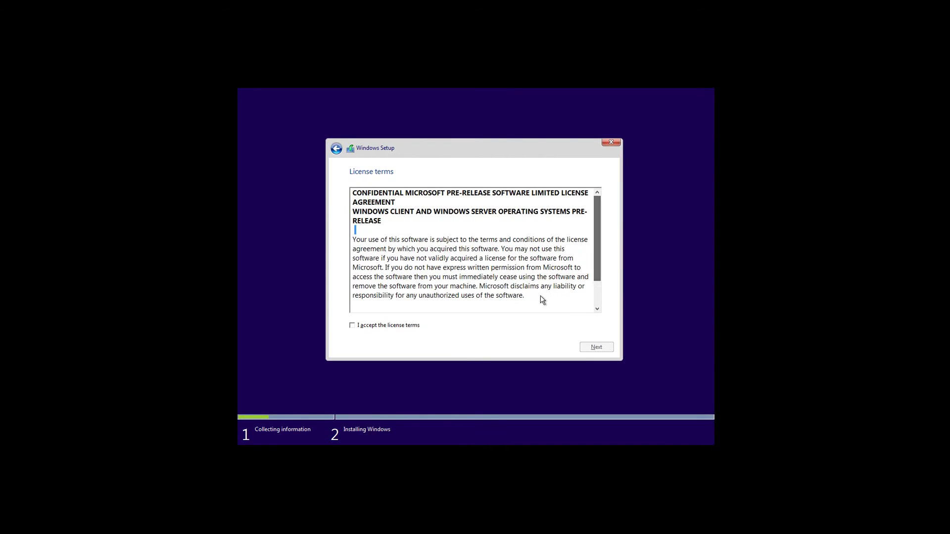
{"action": "left_click", "coordinate": [352, 326]}
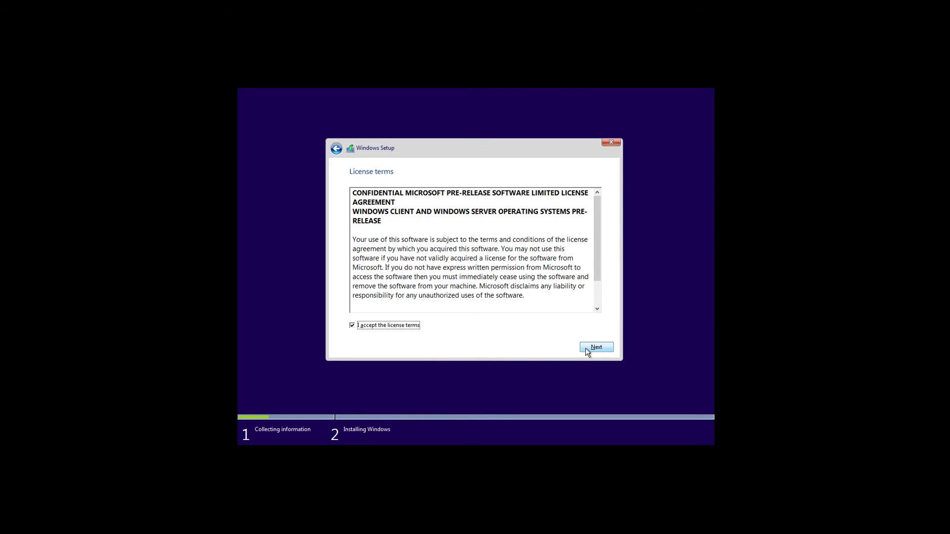
{"action": "left_click", "coordinate": [586, 348]}
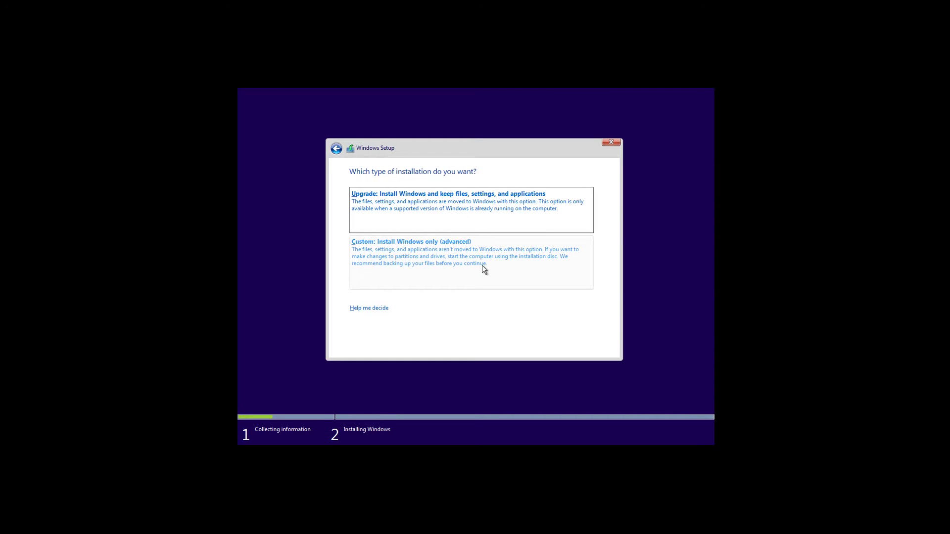
Select 'Custom: Install Windows only (advanced)' as the installation type
{"action": "left_click", "coordinate": [425, 256]}
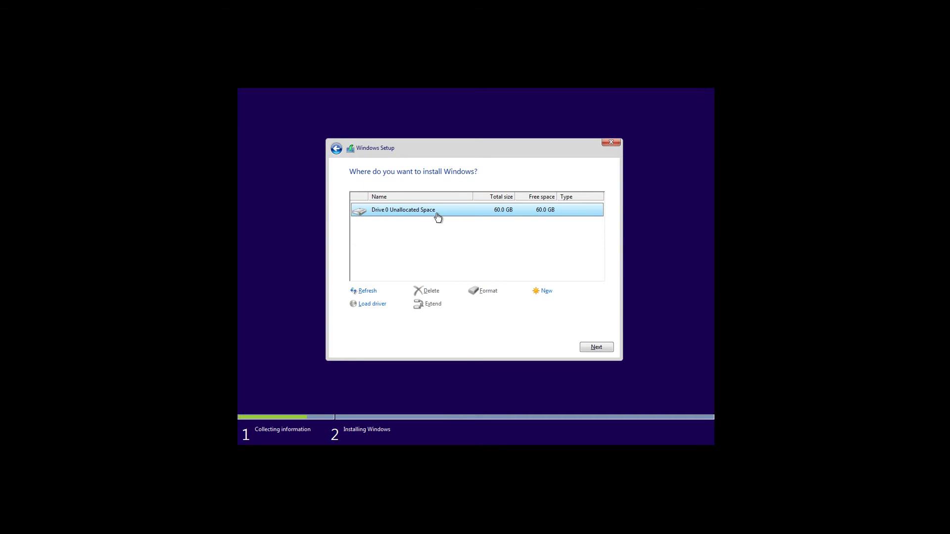
Start a new partition in Drive 0's unallocated space and select its 61440 MB size
{"action": "left_click", "coordinate": [547, 293]}
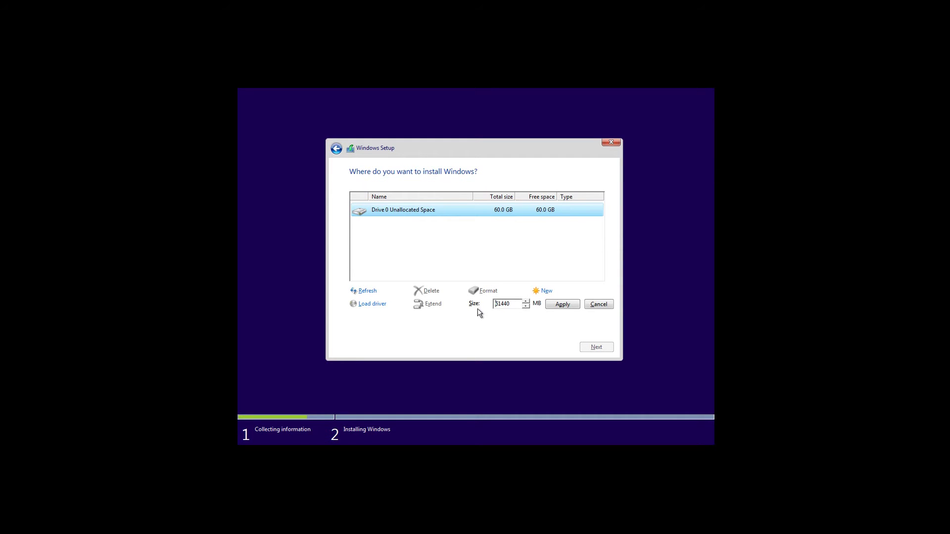
{"action": "double_click", "coordinate": [503, 306]}
Apply the 61440 MB partition, accept the extra system partitions, and select System Reserved
{"action": "left_click", "coordinate": [559, 305]}
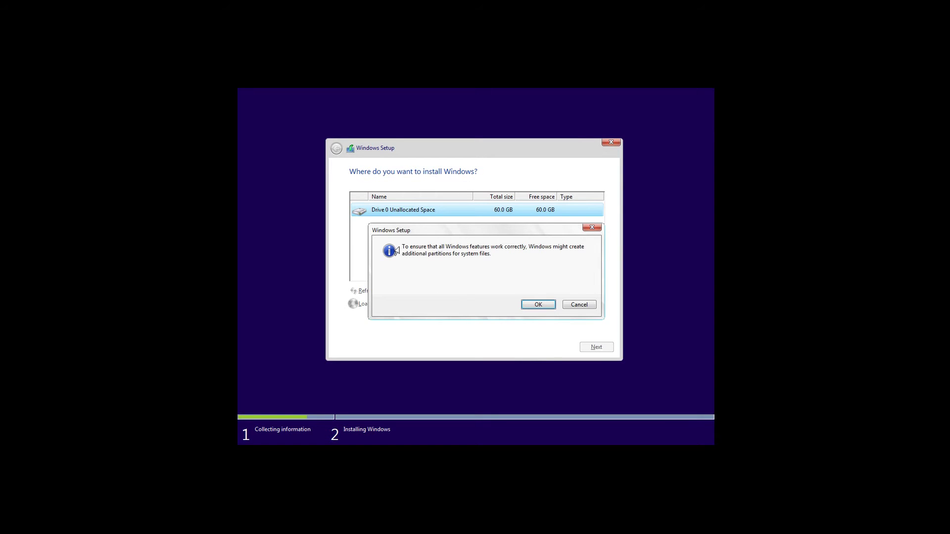
{"action": "left_click_drag", "start_coordinate": [405, 247], "coordinate": [492, 253]}
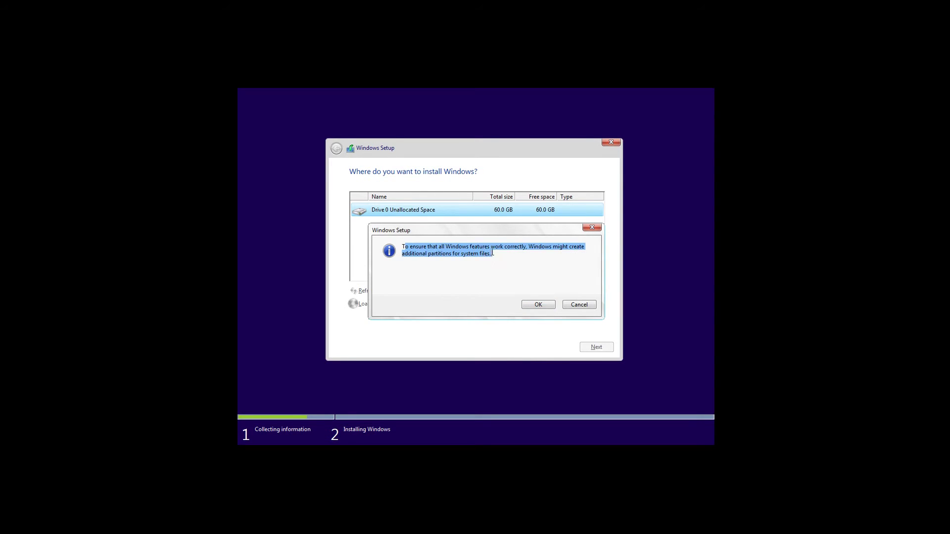
{"action": "left_click", "coordinate": [494, 264]}
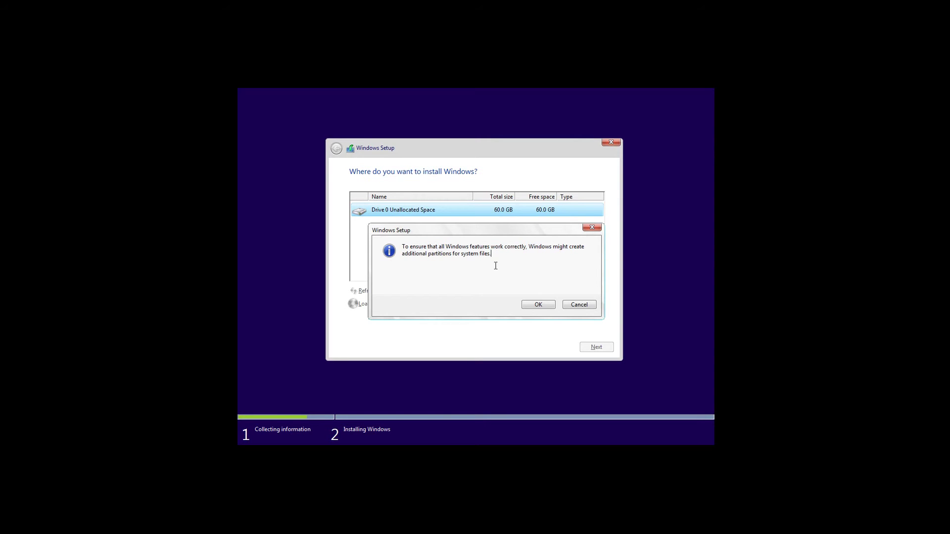
{"action": "left_click_drag", "start_coordinate": [501, 255], "coordinate": [403, 247]}
{"action": "left_click", "coordinate": [497, 260]}
{"action": "left_click", "coordinate": [533, 307]}
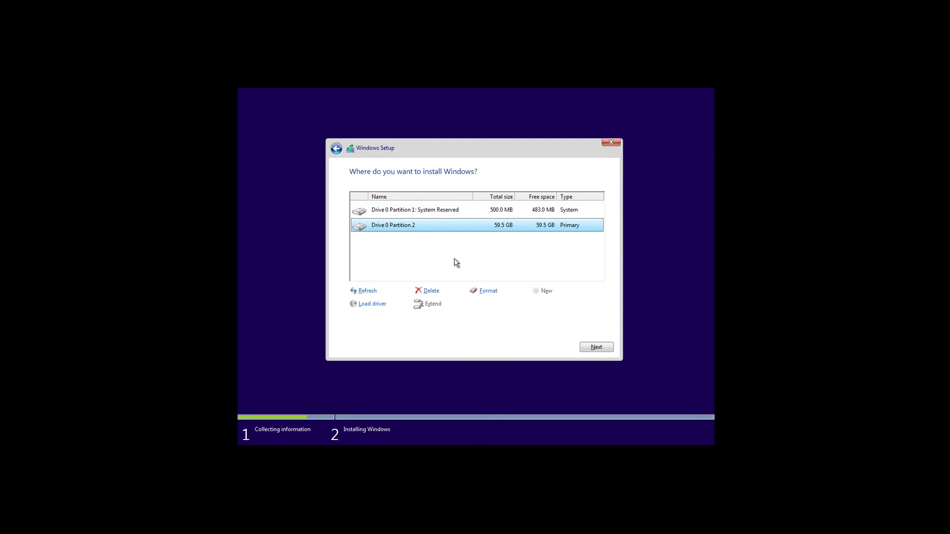
{"action": "left_click", "coordinate": [382, 214]}
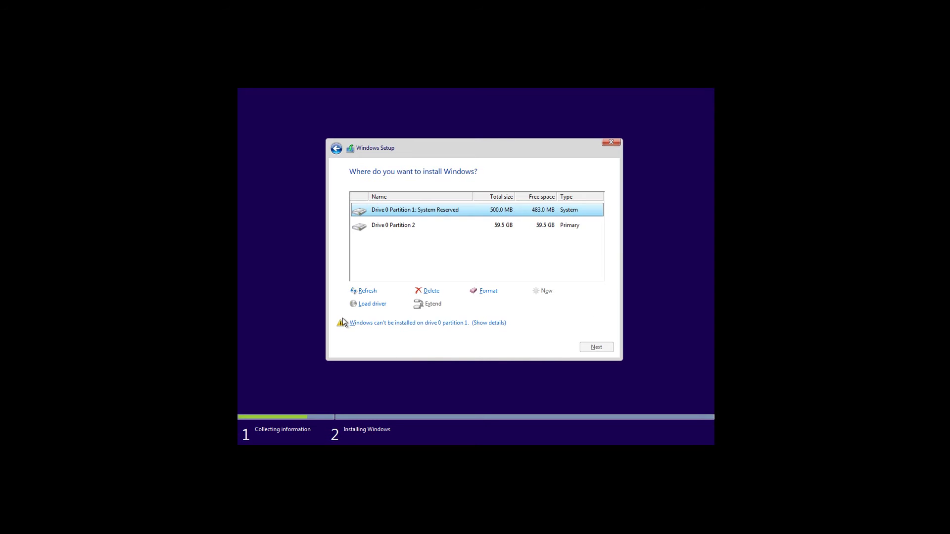
Read why Partition 1 is too small (8901 MB minimum), dismiss it, and select Partition 2
{"action": "left_click", "coordinate": [493, 324]}
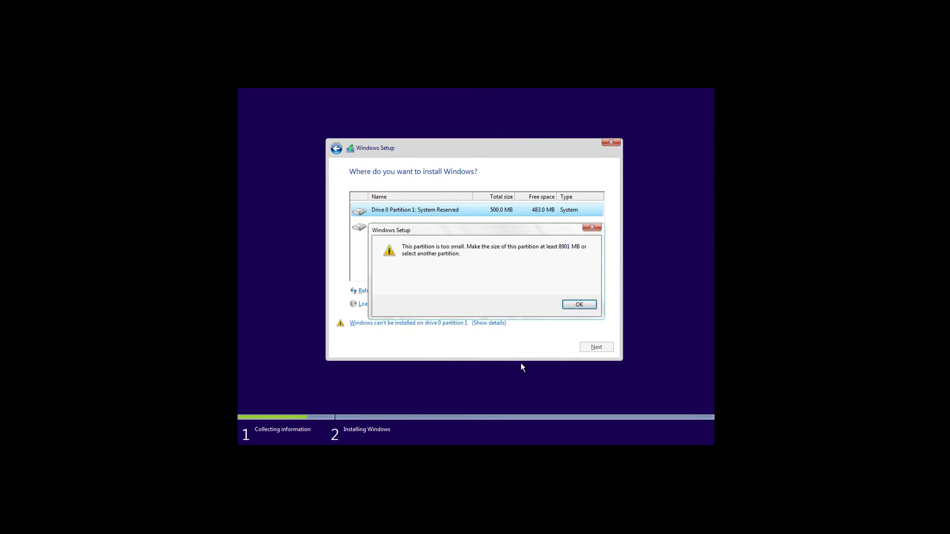
{"action": "triple_click", "coordinate": [401, 250]}
{"action": "left_click", "coordinate": [449, 254]}
{"action": "left_click_drag", "start_coordinate": [472, 249], "coordinate": [499, 251]}
{"action": "left_click", "coordinate": [541, 259]}
{"action": "left_click_drag", "start_coordinate": [557, 246], "coordinate": [570, 248]}
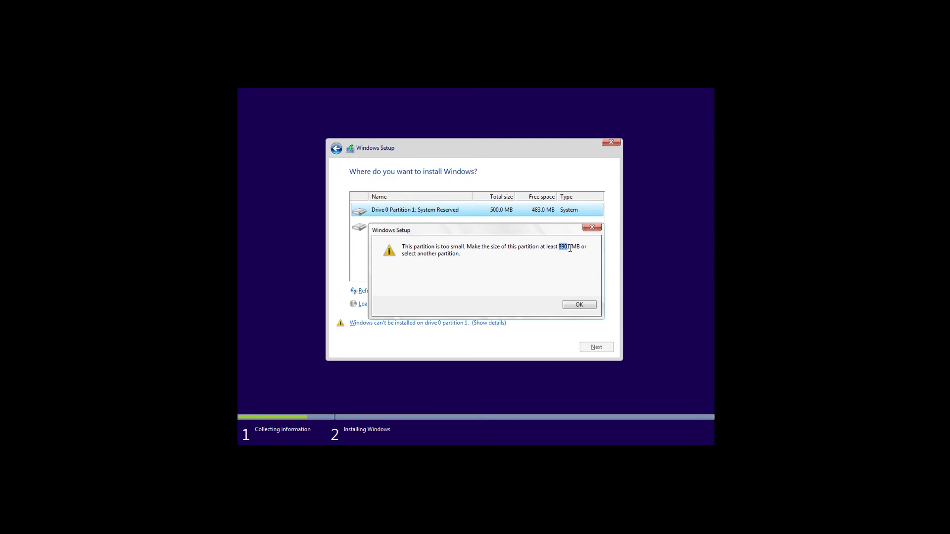
{"action": "left_click", "coordinate": [579, 306]}
{"action": "left_click", "coordinate": [415, 231]}
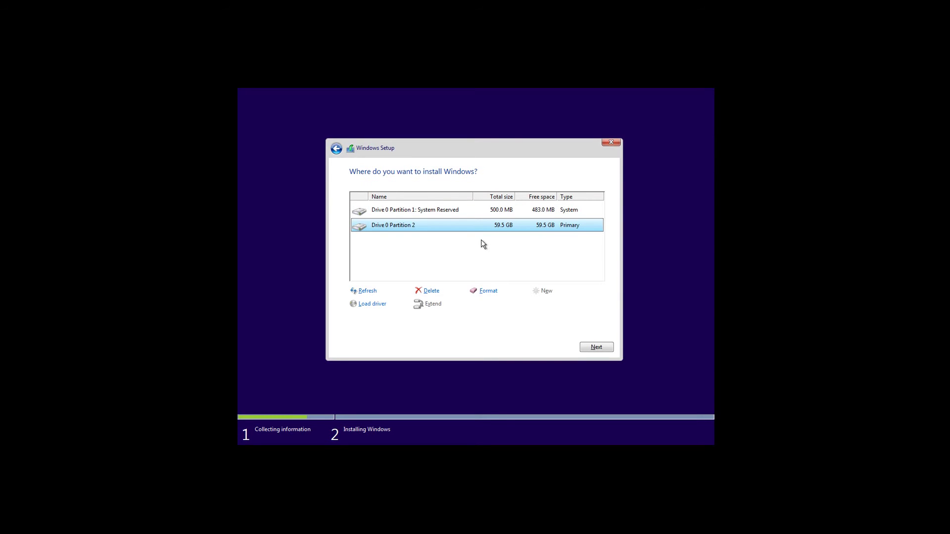
Format Drive 0 Partition 2, confirming the data-loss warning
{"action": "left_click", "coordinate": [488, 292]}
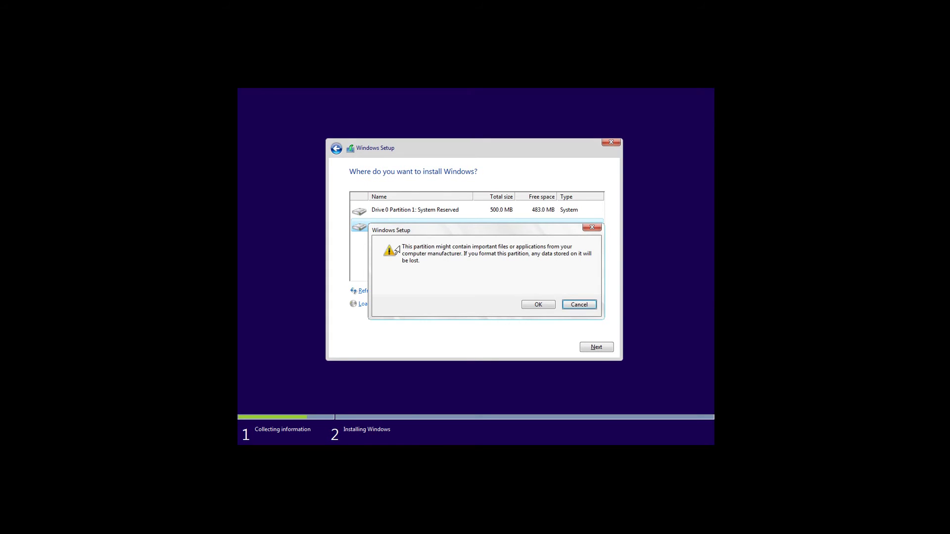
{"action": "left_click_drag", "start_coordinate": [401, 253], "coordinate": [455, 253]}
{"action": "left_click", "coordinate": [409, 248]}
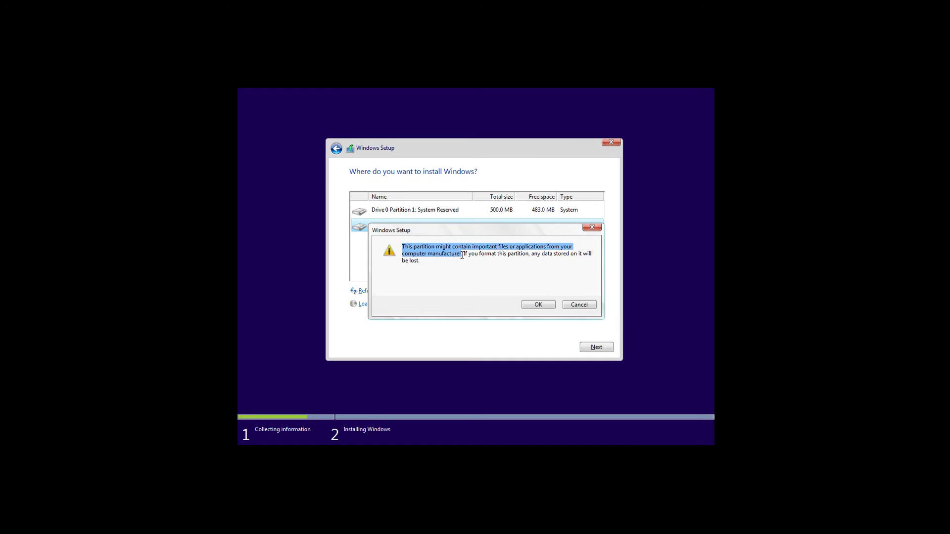
{"action": "left_click", "coordinate": [470, 289]}
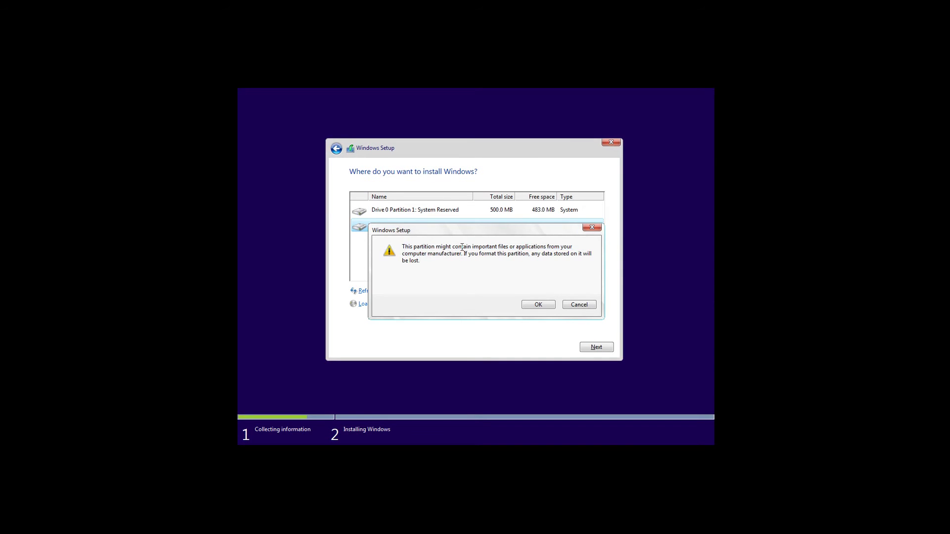
{"action": "left_click_drag", "start_coordinate": [463, 253], "coordinate": [545, 268]}
{"action": "left_click", "coordinate": [546, 269]}
{"action": "left_click", "coordinate": [538, 305]}
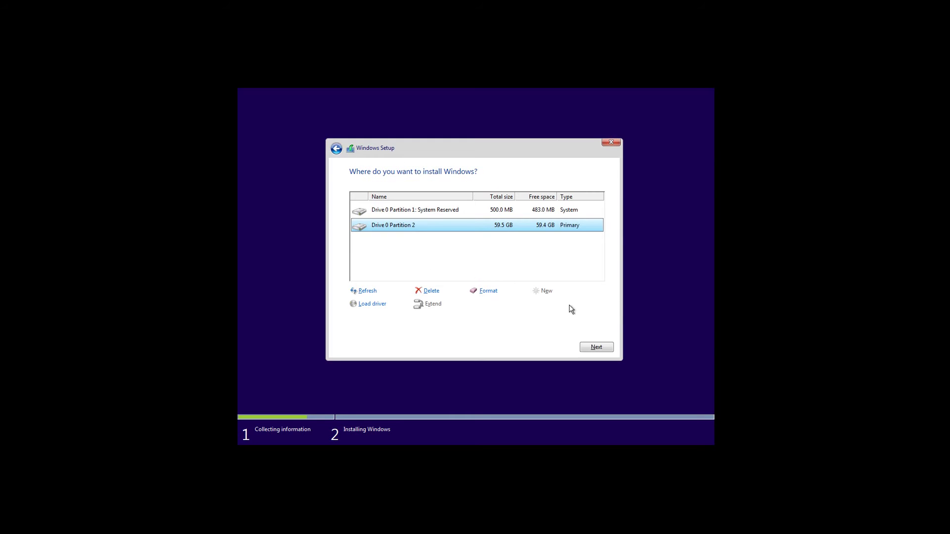
Start installing Windows on Partition 2 and wait until it is ready to restart
{"action": "left_click", "coordinate": [595, 347]}
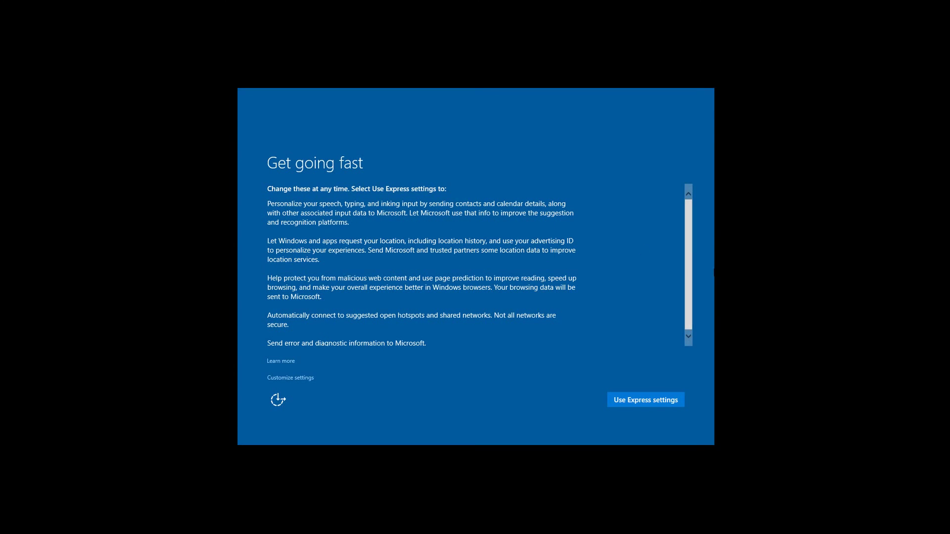
Scroll through the Get going fast settings text
{"action": "left_click_drag", "start_coordinate": [692, 260], "coordinate": [704, 189]}
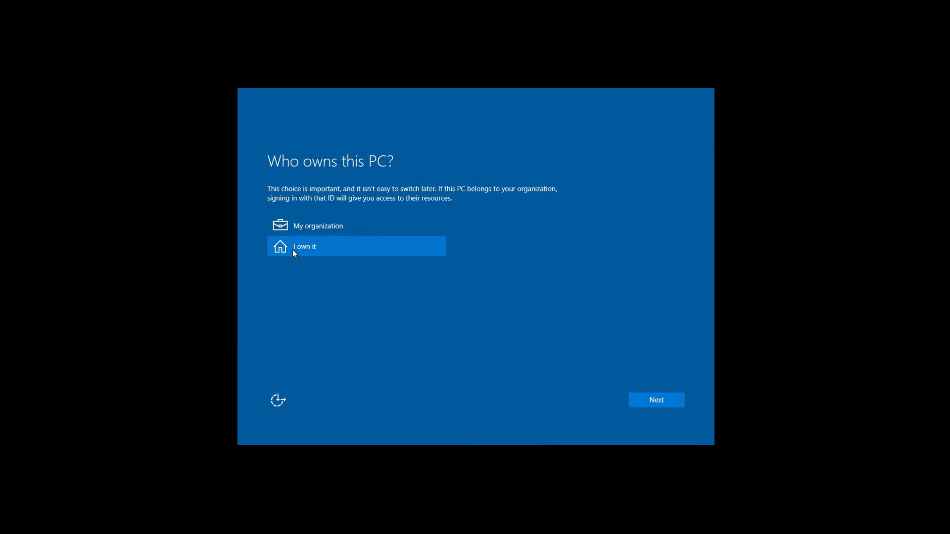
Mark the PC as personally owned (I own it) and continue
{"action": "left_click", "coordinate": [657, 403]}
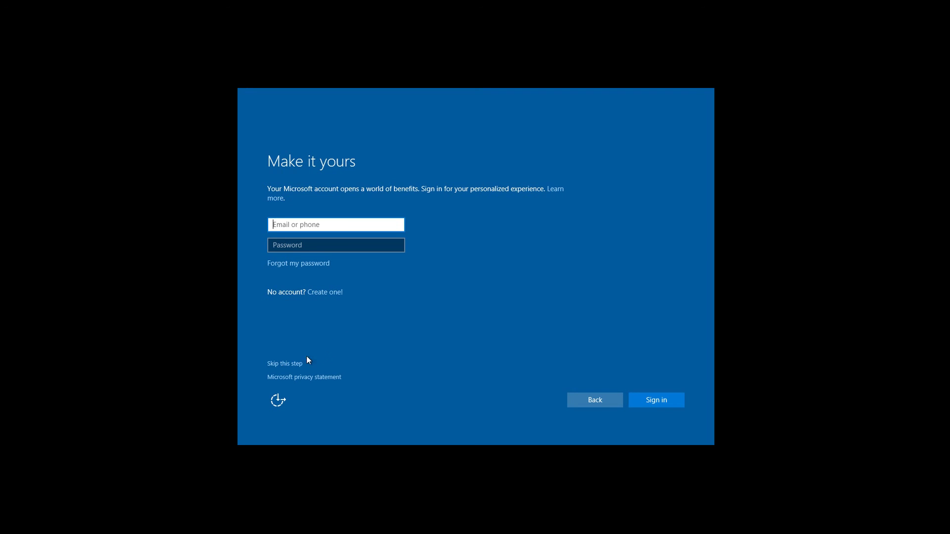
Skip the Microsoft account sign-in and use a local account instead
{"action": "left_click", "coordinate": [275, 366]}
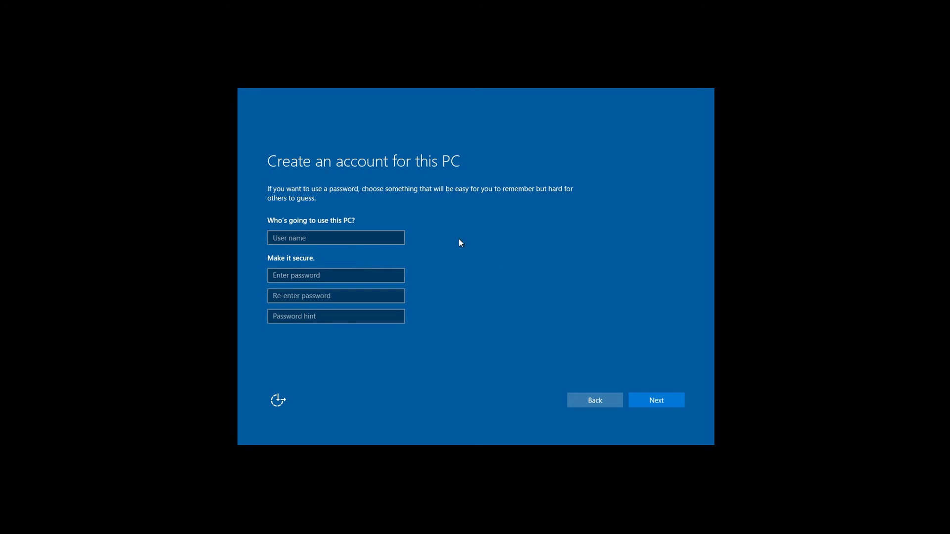
Enter the local account's user name, the password twice, and a password hint
{"action": "left_click", "coordinate": [393, 237]}
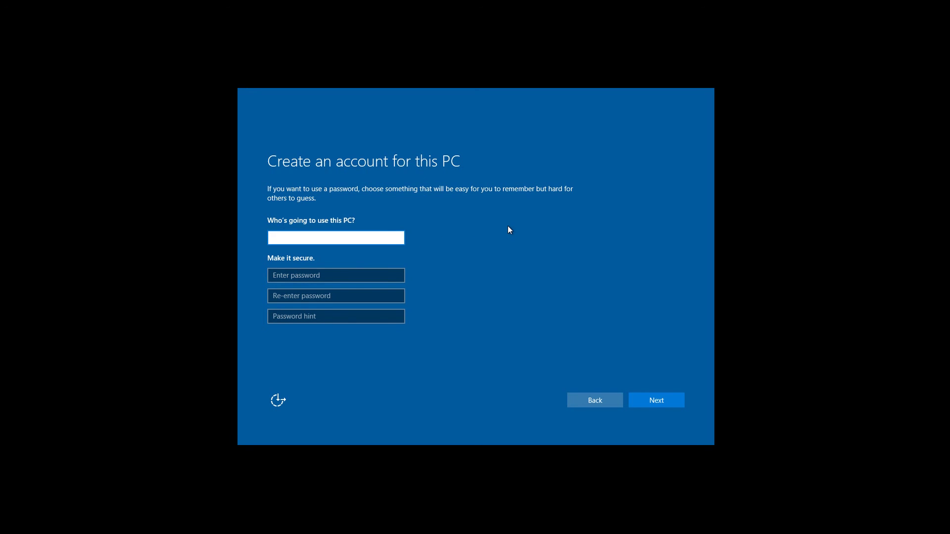
{"action": "type", "text": "Nick-NLB"}
{"action": "key", "text": "Tab"}
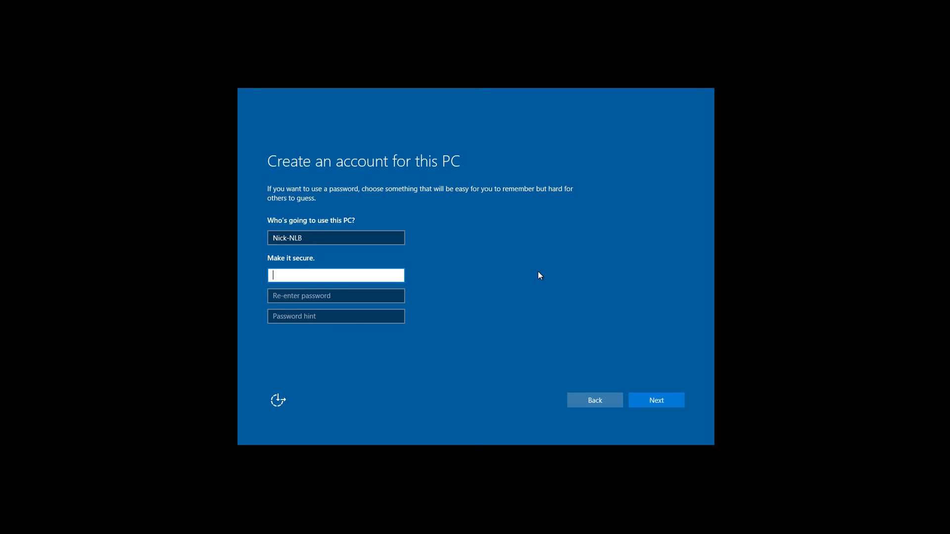
{"action": "type", "text": "●●●●●●●●●●"}
{"action": "key", "text": "Tab"}
{"action": "type", "text": "●●●●●●●●●●"}
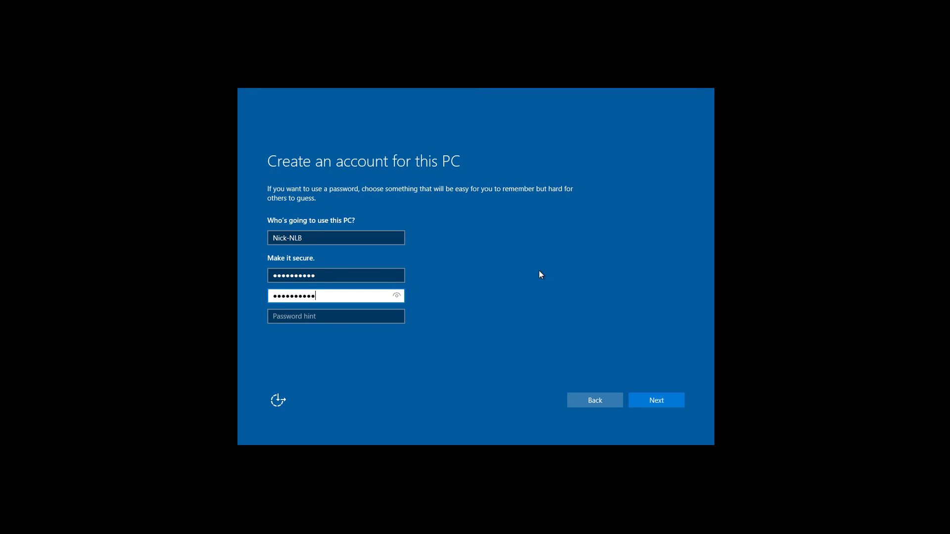
{"action": "key", "text": "Tab"}
{"action": "type", "text": "password"}
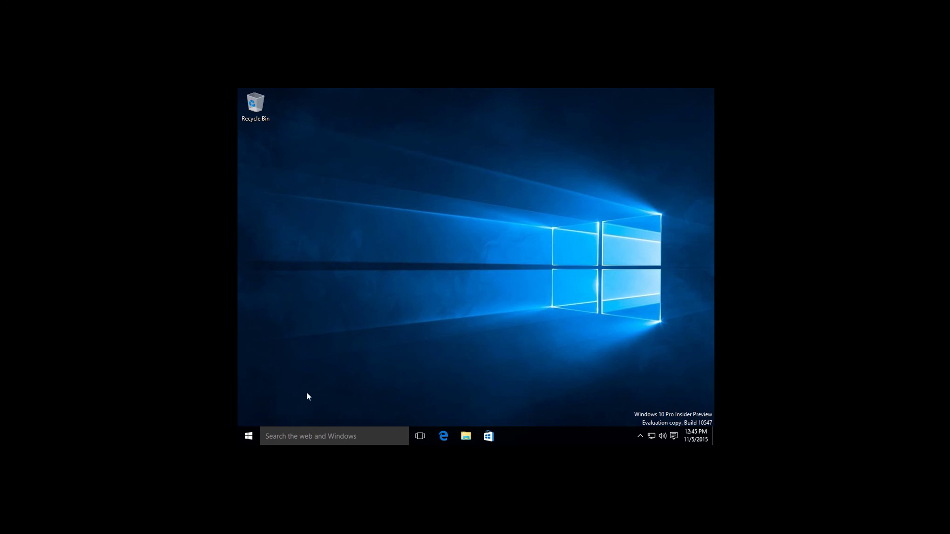
{"action": "left_click", "coordinate": [253, 436]}
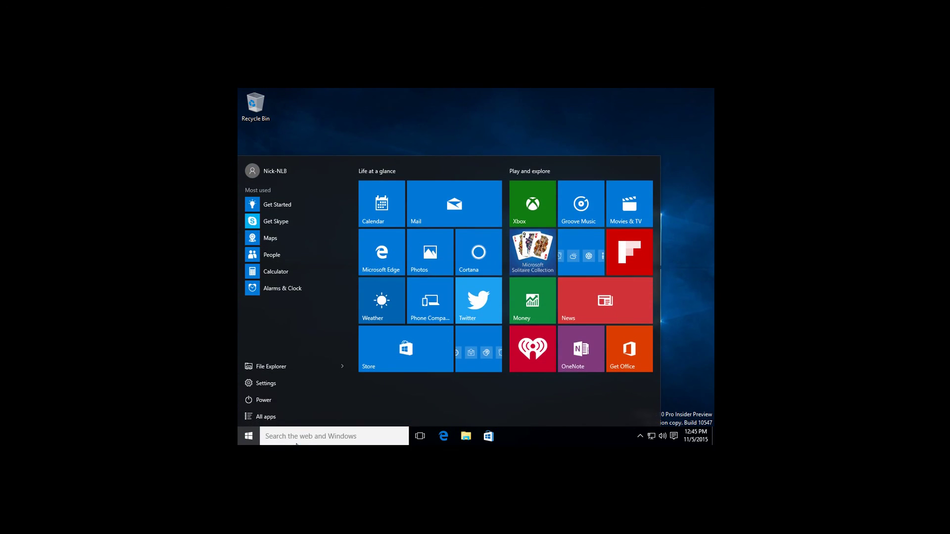
{"action": "left_click", "coordinate": [254, 443]}
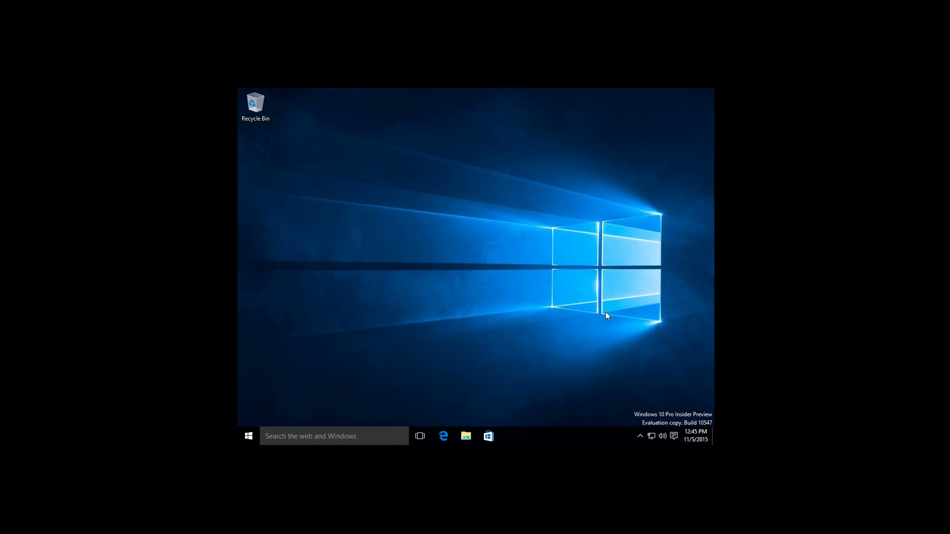